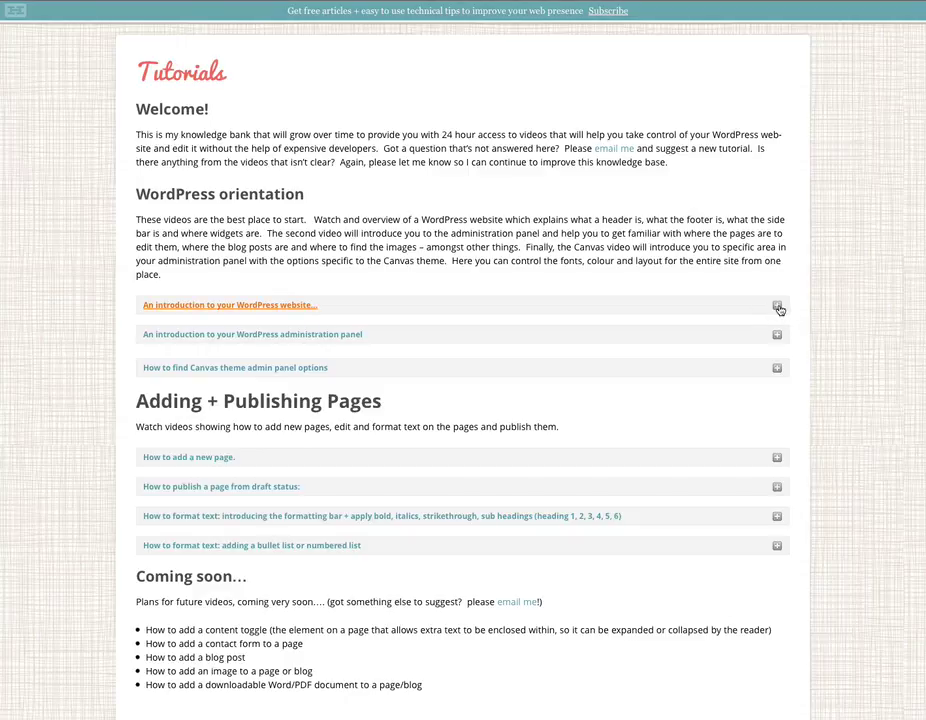
Step: Expand and collapse each tutorial toggle, including the administration panel and Canvas theme options sections
click(778, 307)
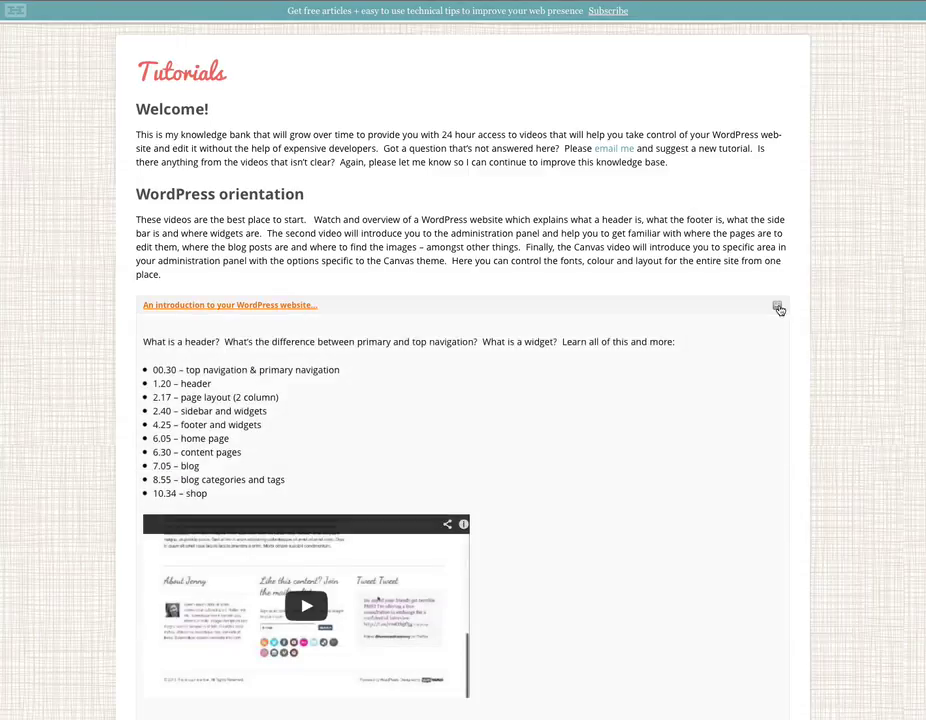
click(778, 307)
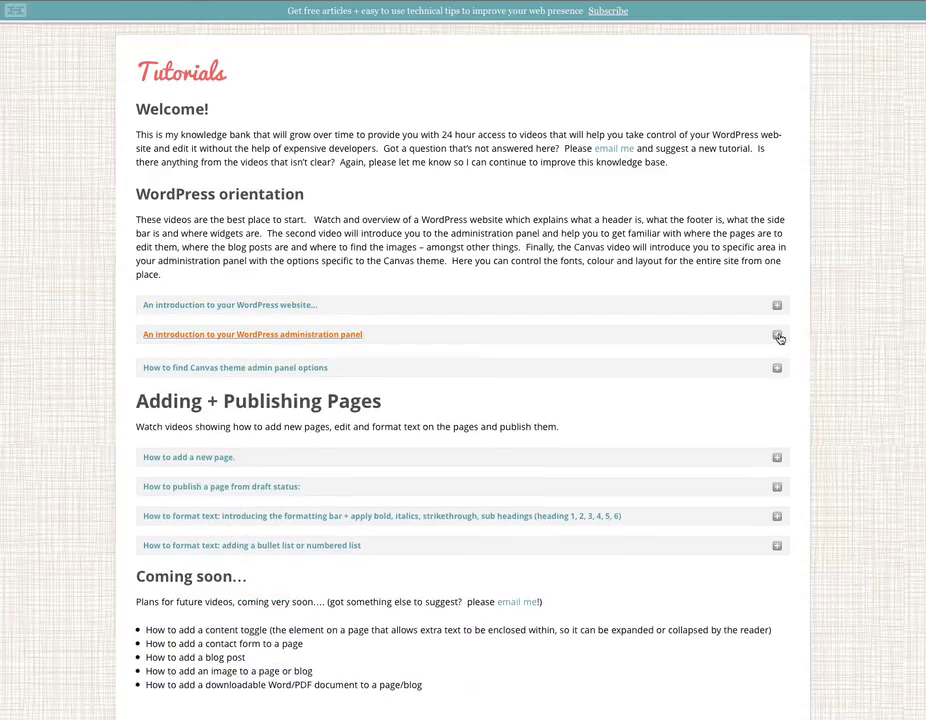
click(779, 339)
click(779, 339)
click(778, 368)
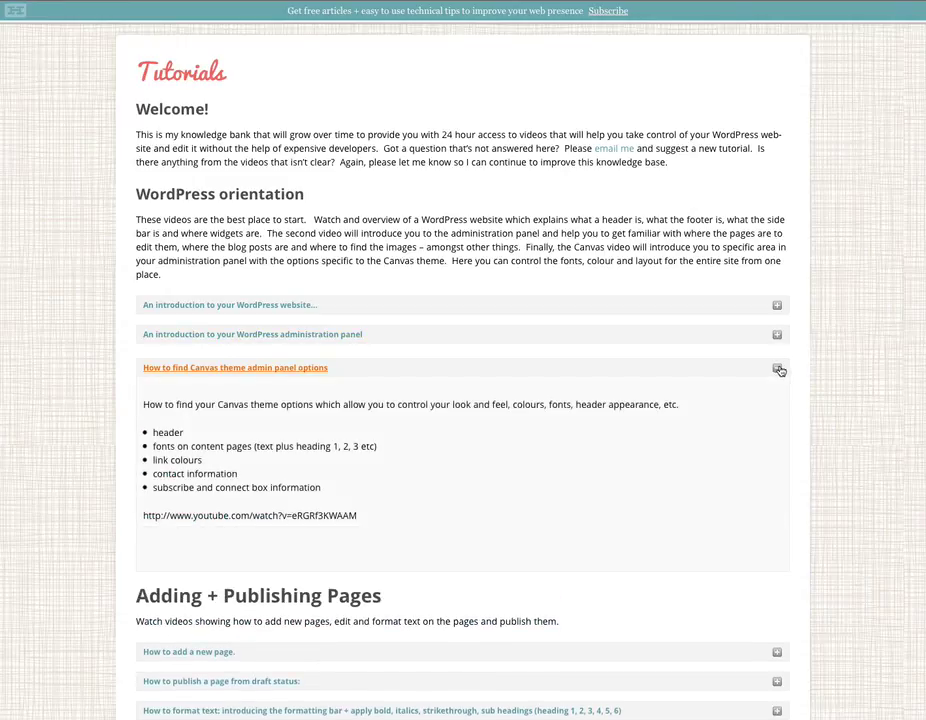
click(778, 368)
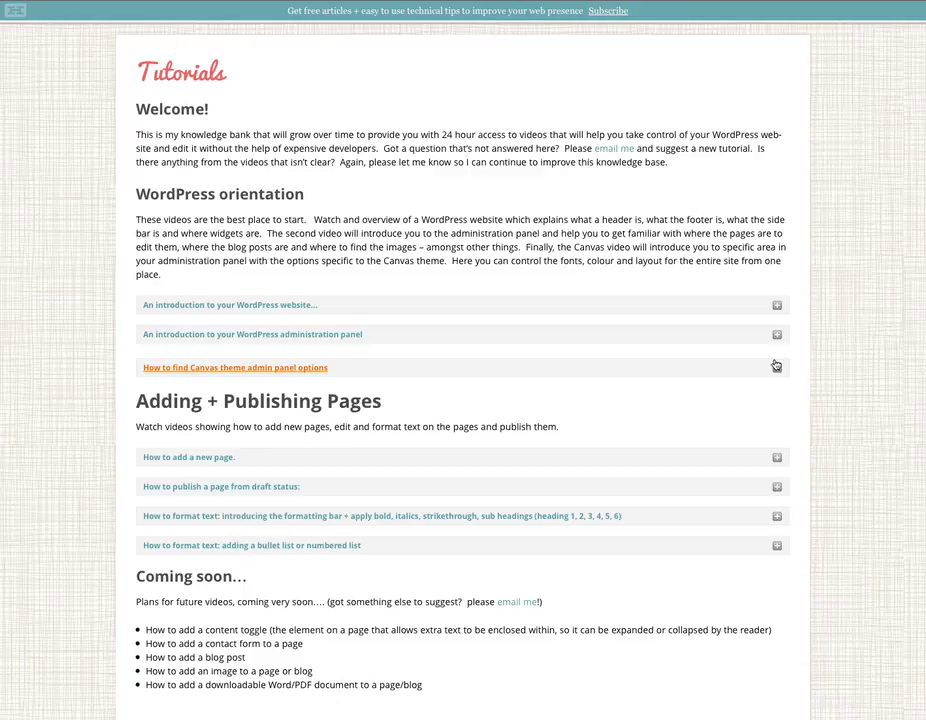
click(777, 306)
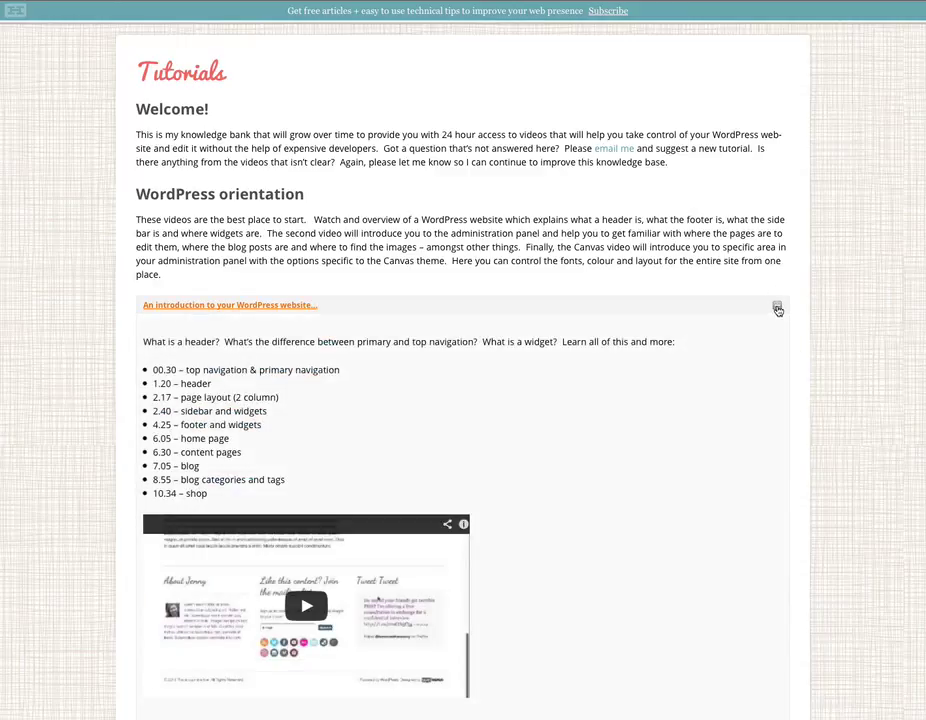
click(777, 308)
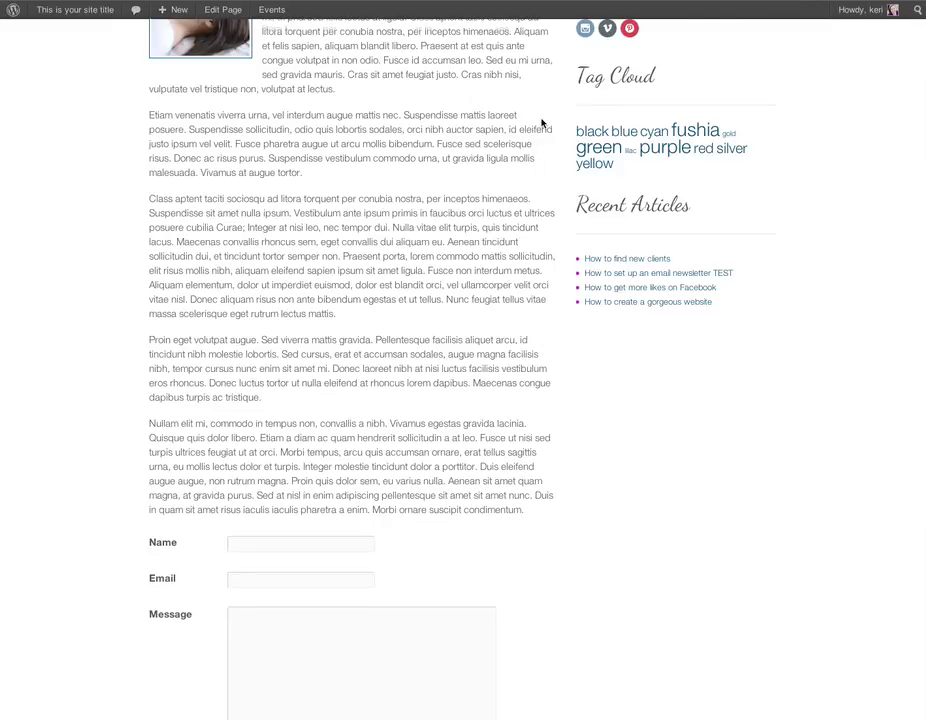
Step: Scroll back to the top of the About page and open it with Edit Page
scroll(542, 120, down, 4)
scroll(543, 123, up, 7)
scroll(542, 122, up, 1)
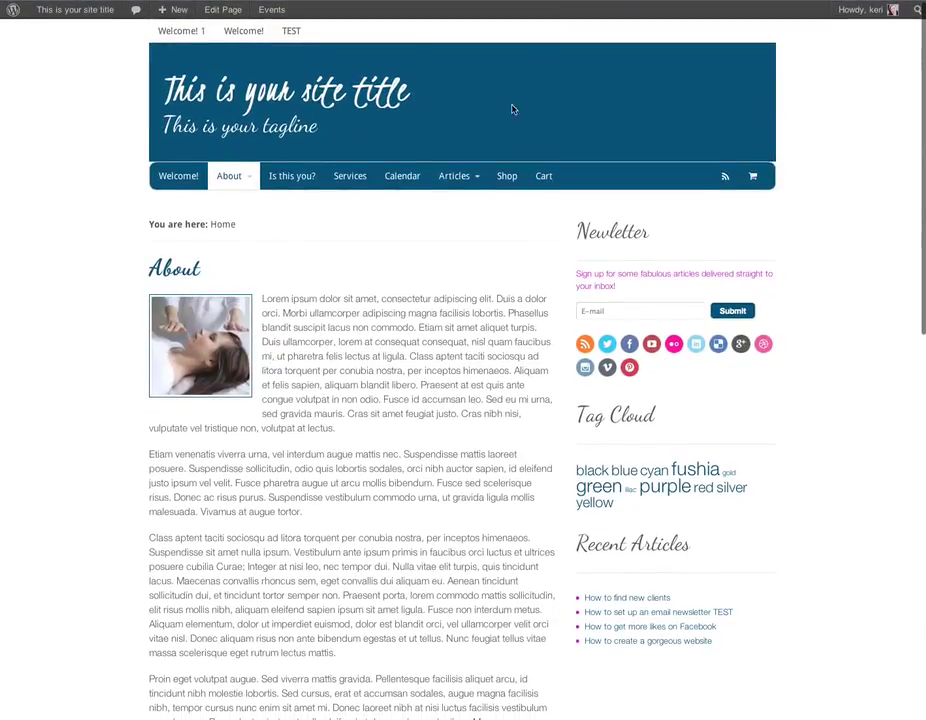
click(234, 14)
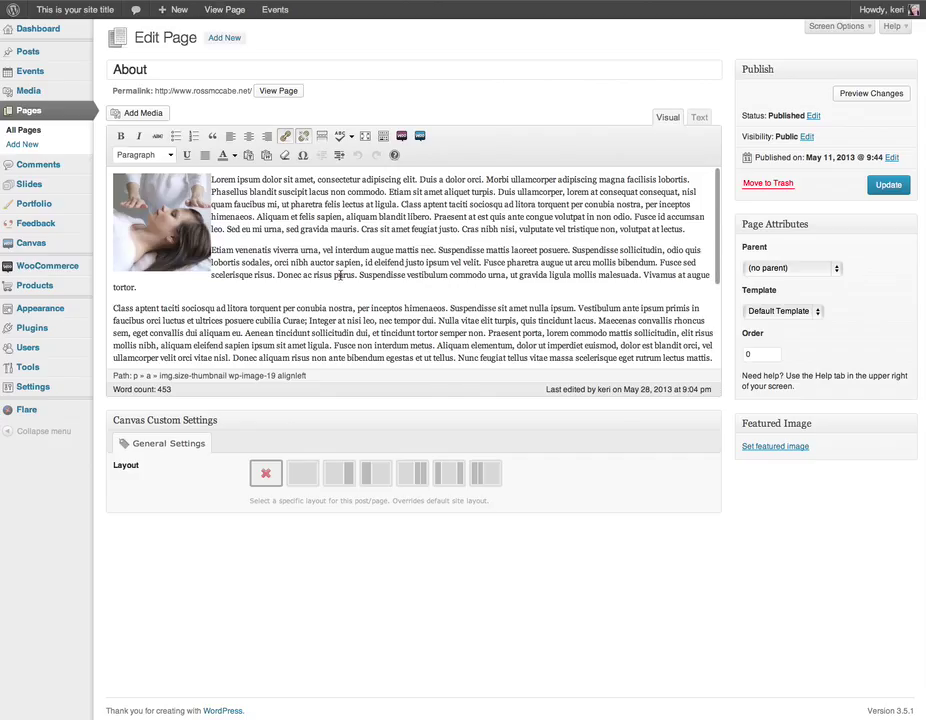
Step: Select the About page's third paragraph and choose Content Toggle from the WooThemes shortcodes
click(520, 308)
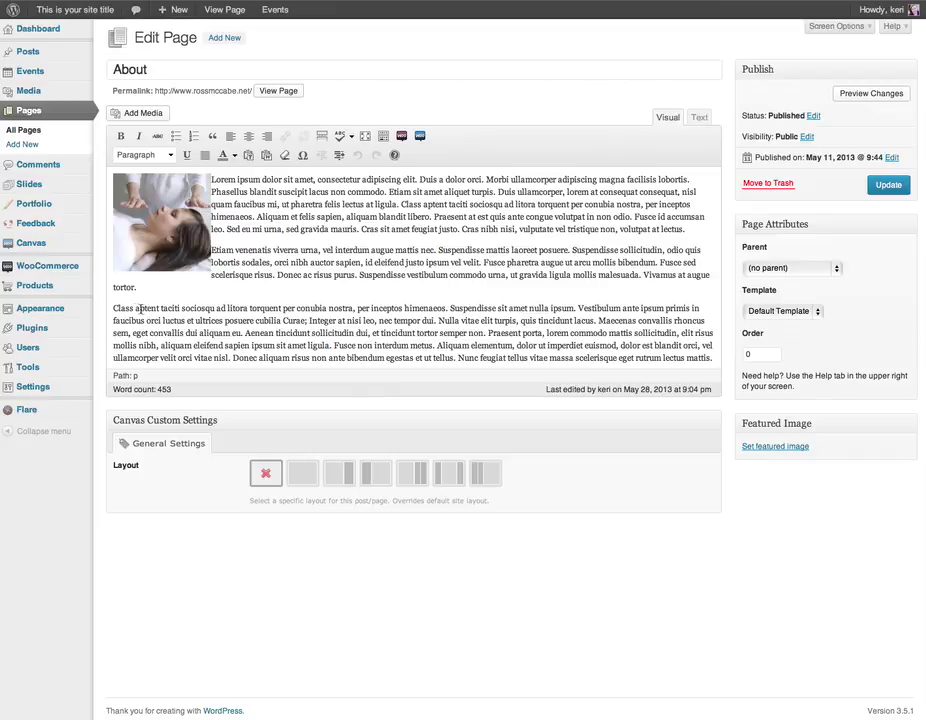
drag(113, 309, 712, 316)
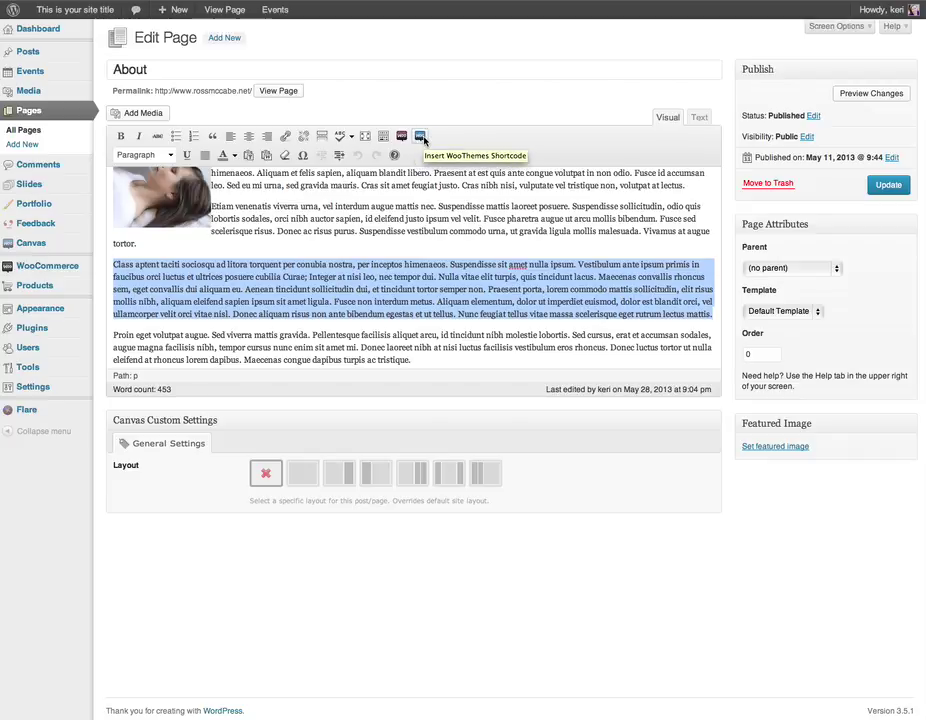
click(421, 137)
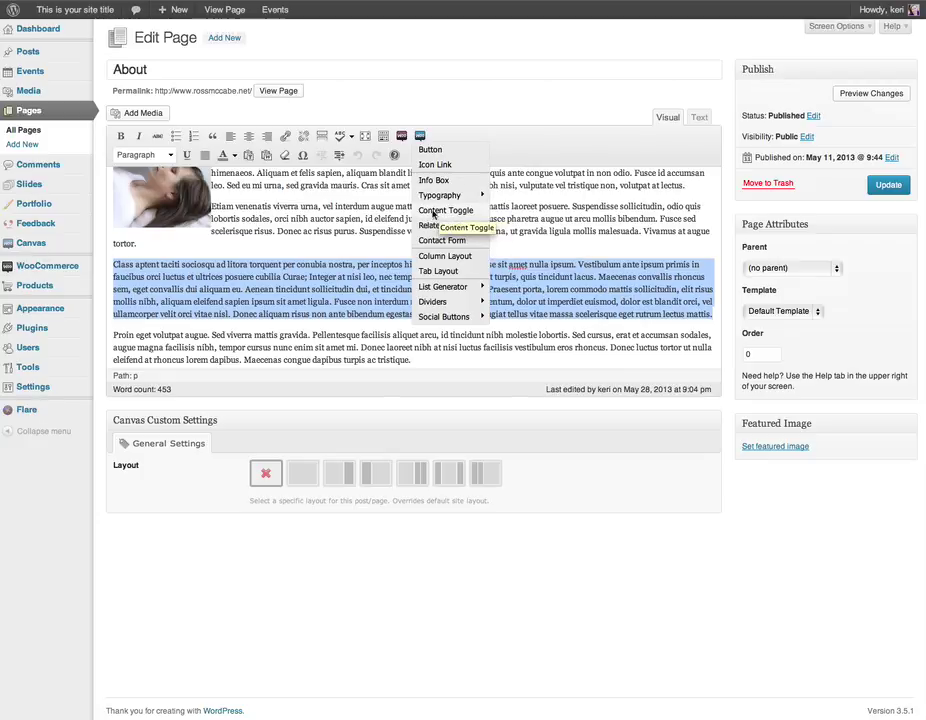
click(441, 211)
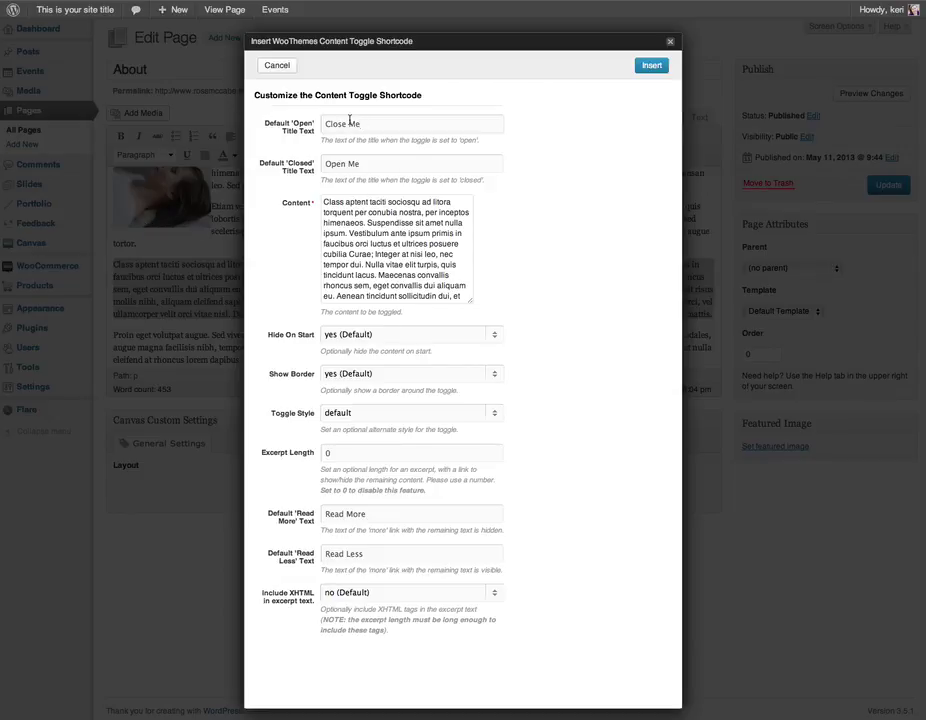
Step: Replace the closed title 'Open Me' with 'Click here to read more information'
drag(323, 124, 369, 140)
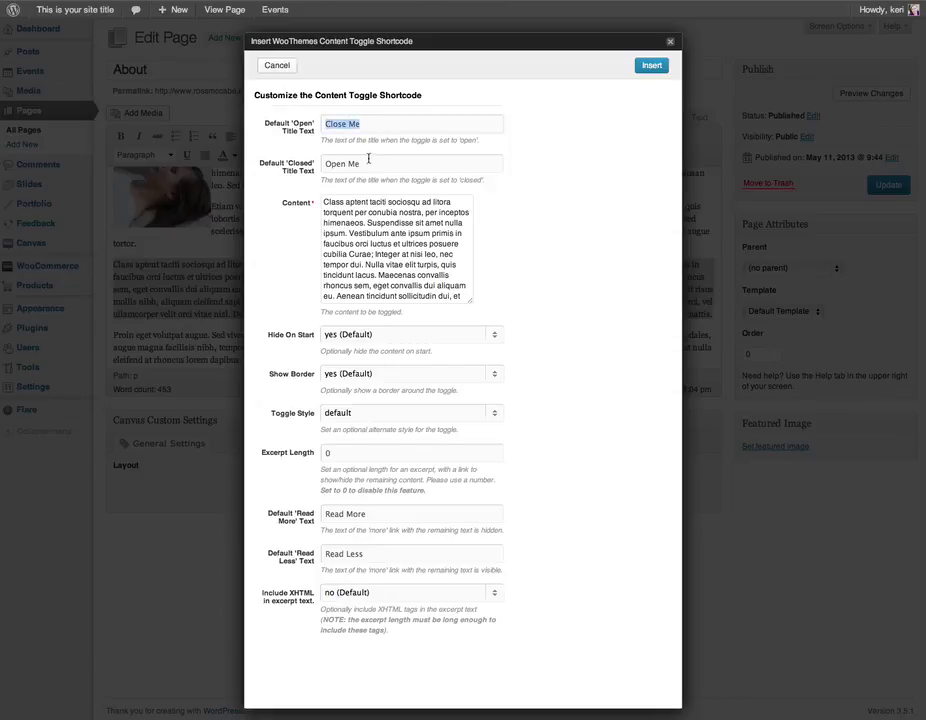
click(365, 163)
drag(367, 163, 320, 163)
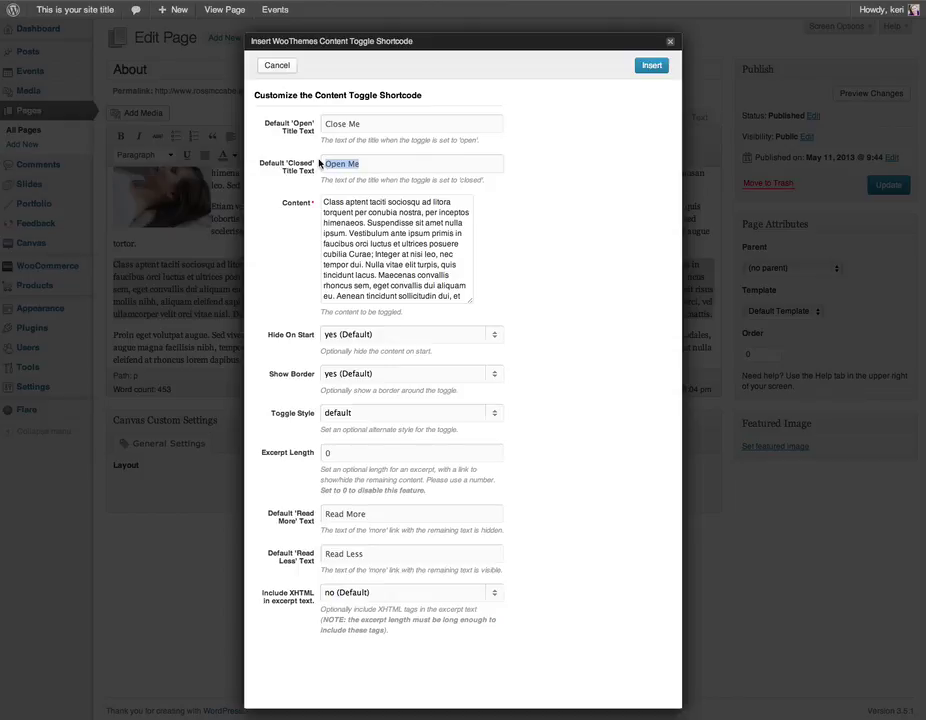
text(Clc)
key(BackSpace)
text(ick here to read more informaiton)
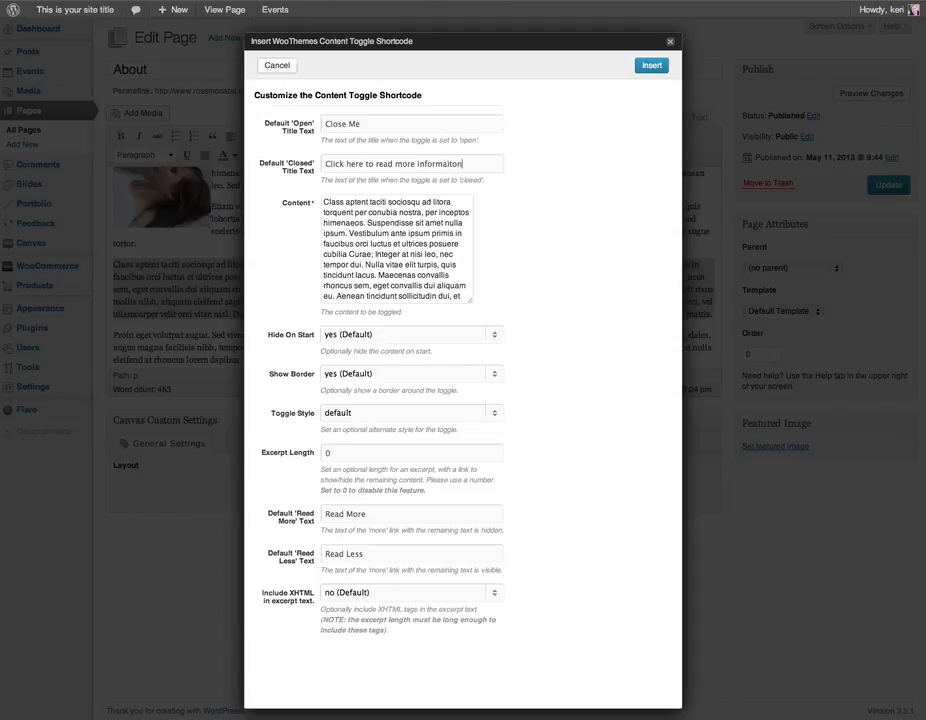
key(BackSpace)
key(BackSpace)
key(BackSpace)
text(tion)
Step: Replace the open title 'Close Me' with 'More information about a test page'
drag(362, 124, 268, 123)
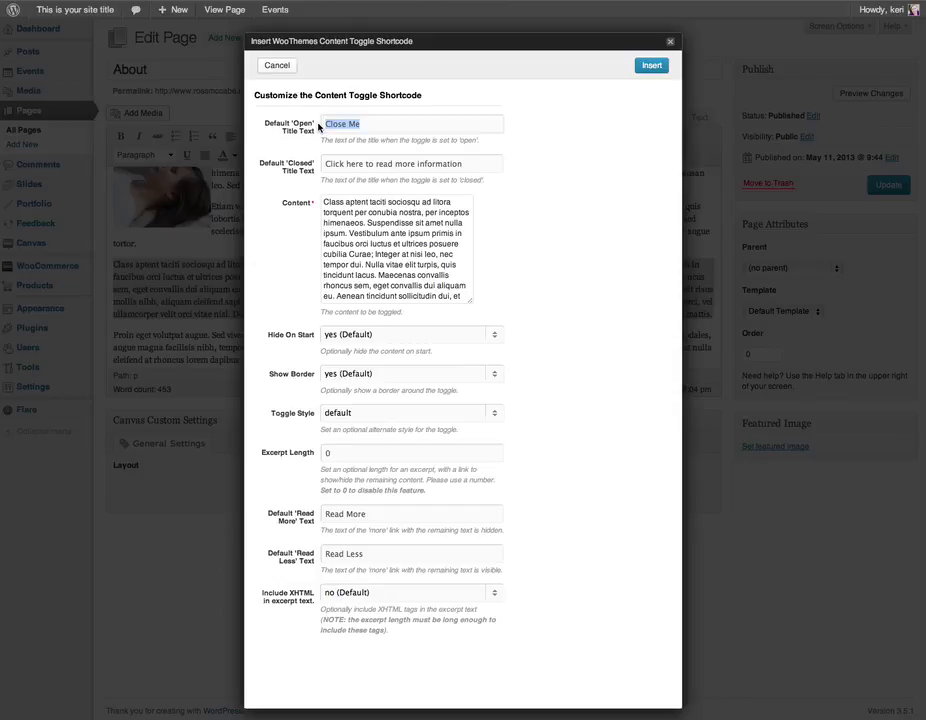
text(More ino)
key(BackSpace)
text(formation about a text p)
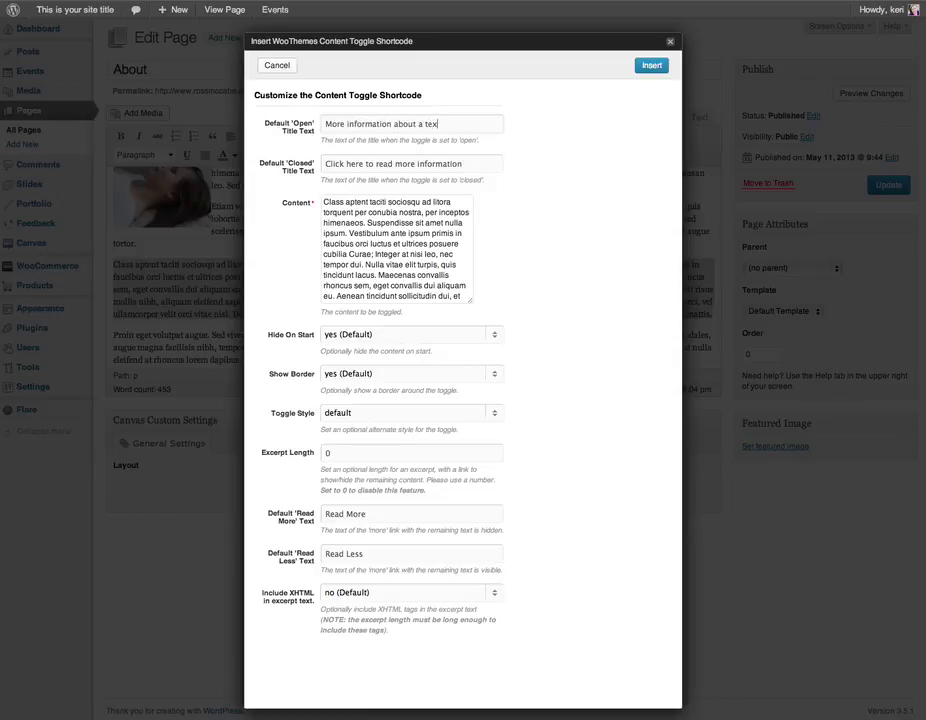
key(BackSpace)
key(BackSpace)
key(BackSpace)
key(BackSpace)
text(st page)
click(376, 376)
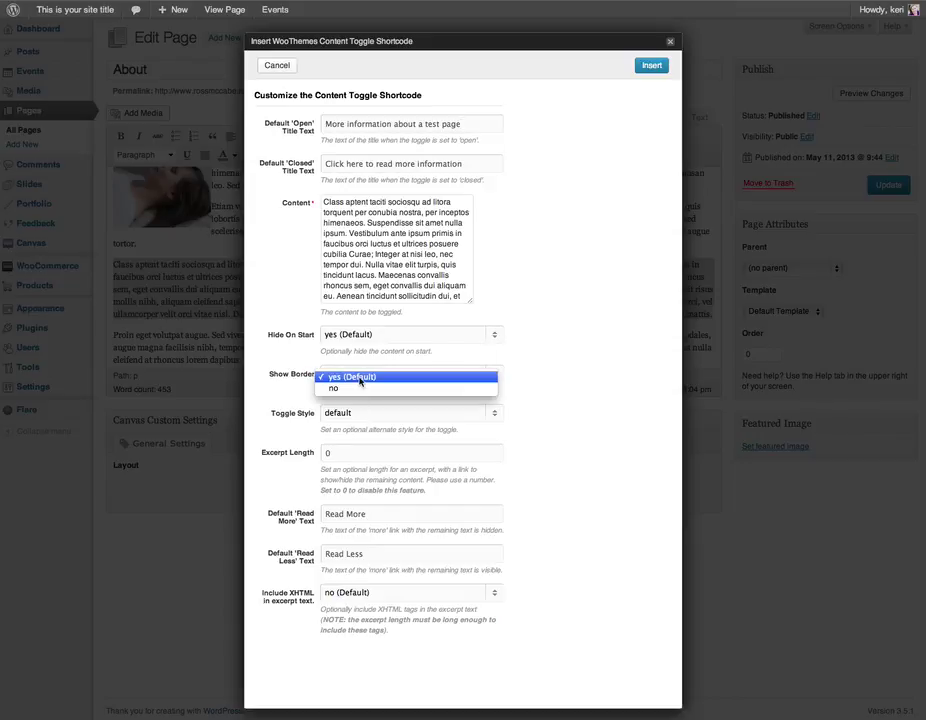
click(553, 351)
click(497, 415)
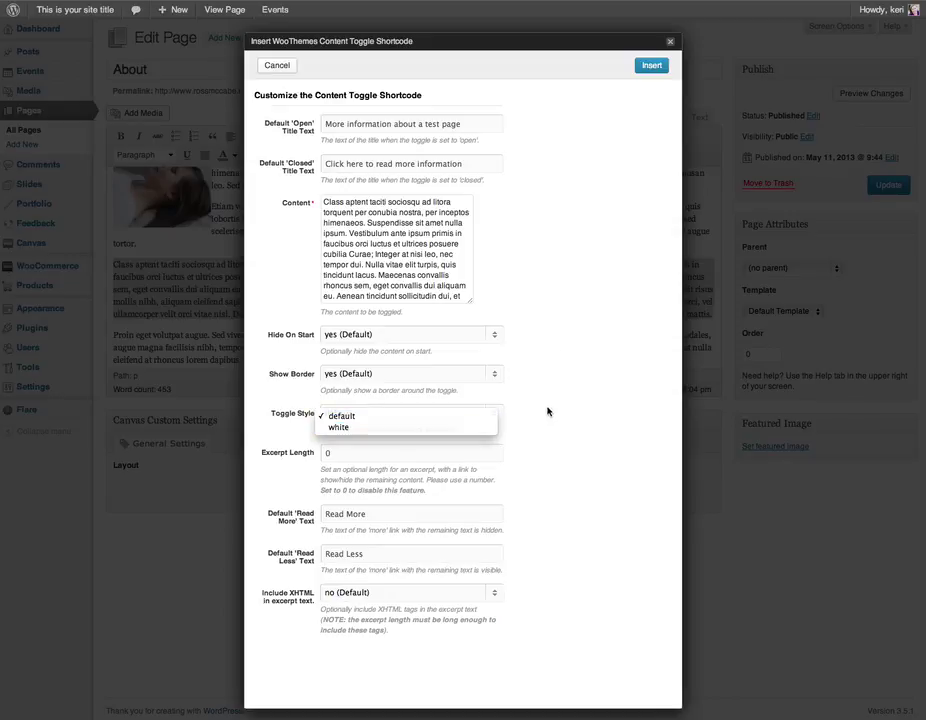
click(547, 410)
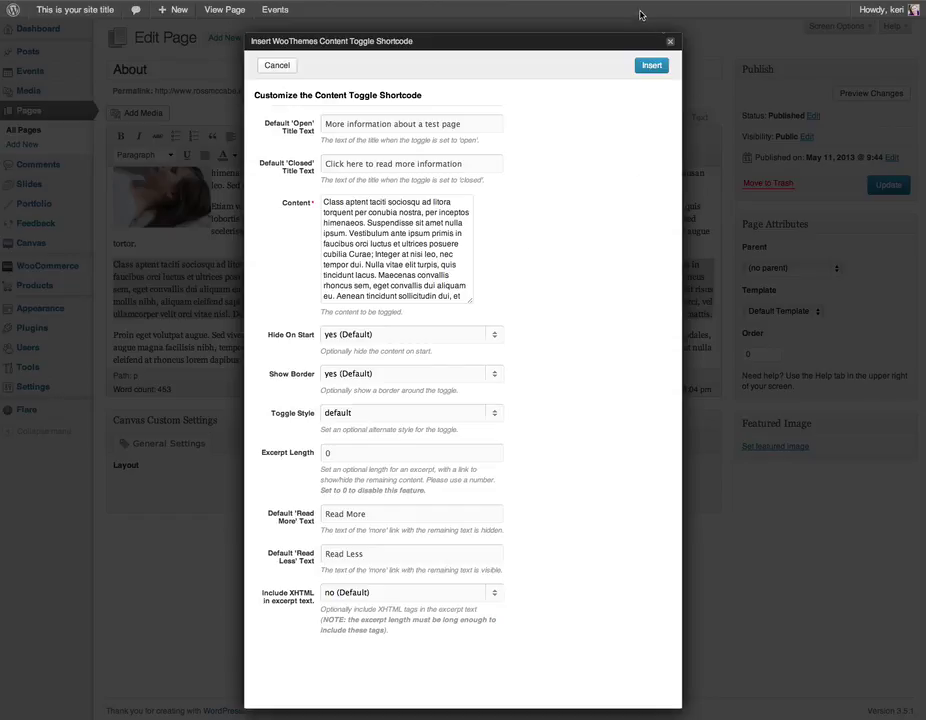
Step: Insert the [toggle] shortcode around the third paragraph, review its tags and titles, and update the page
click(652, 66)
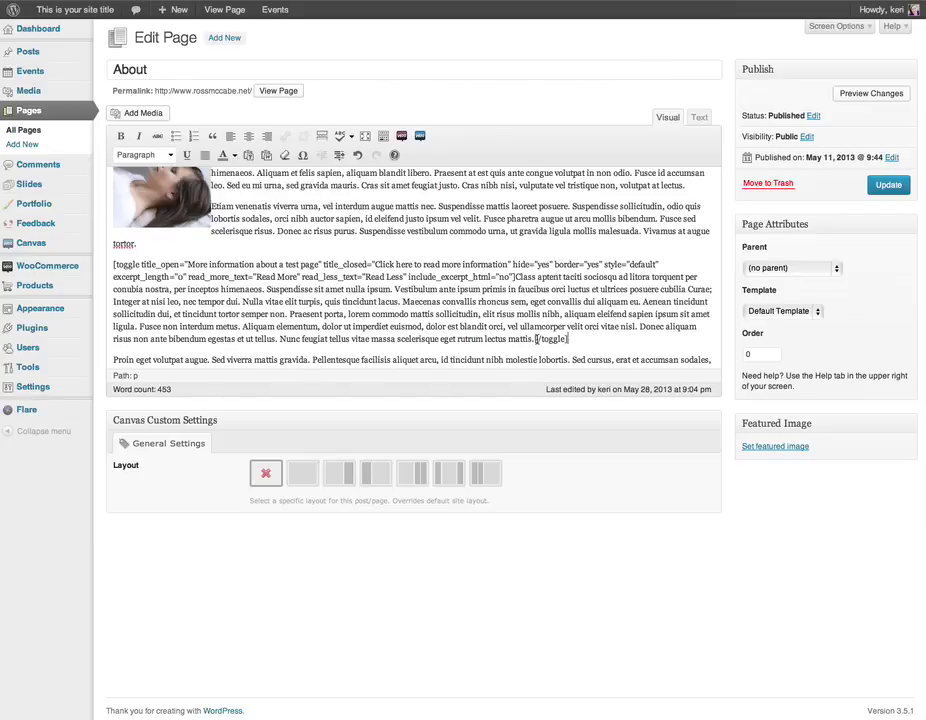
drag(535, 339, 569, 339)
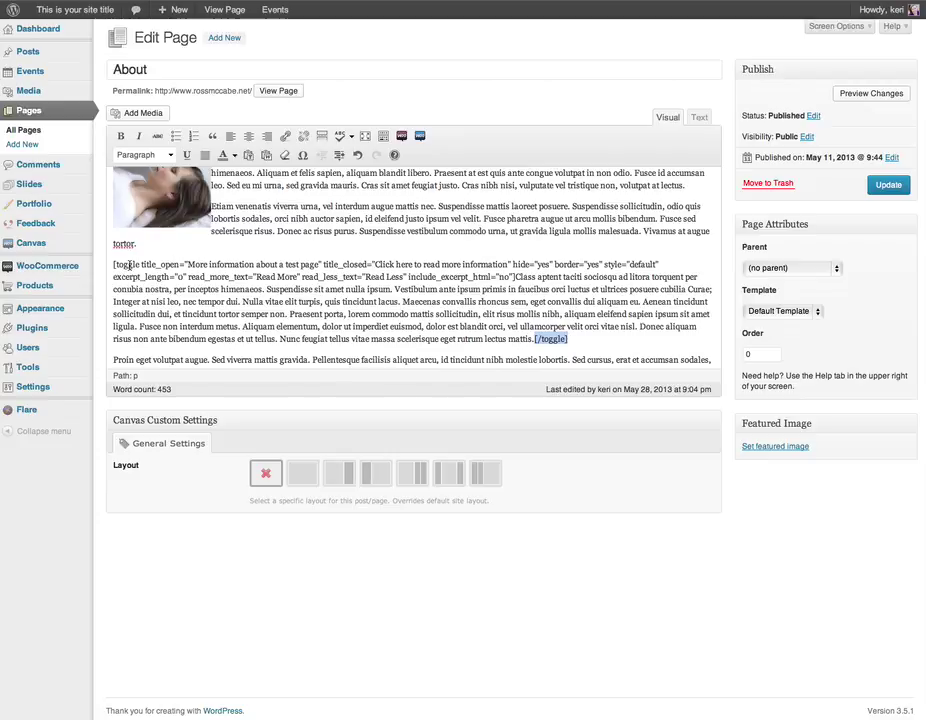
drag(113, 265, 514, 277)
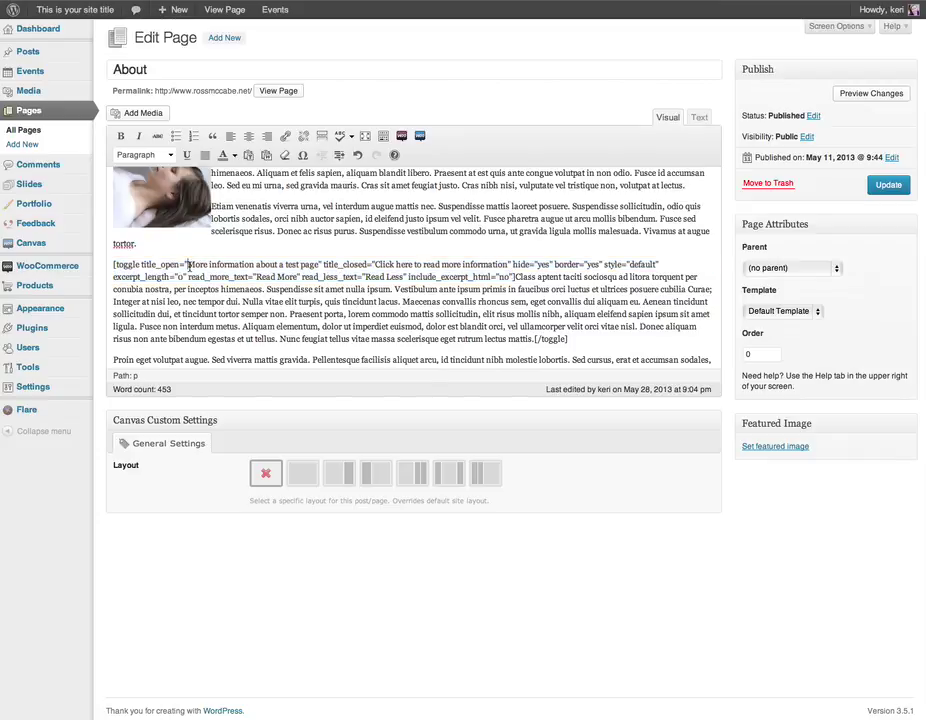
click(320, 264)
drag(320, 264, 190, 264)
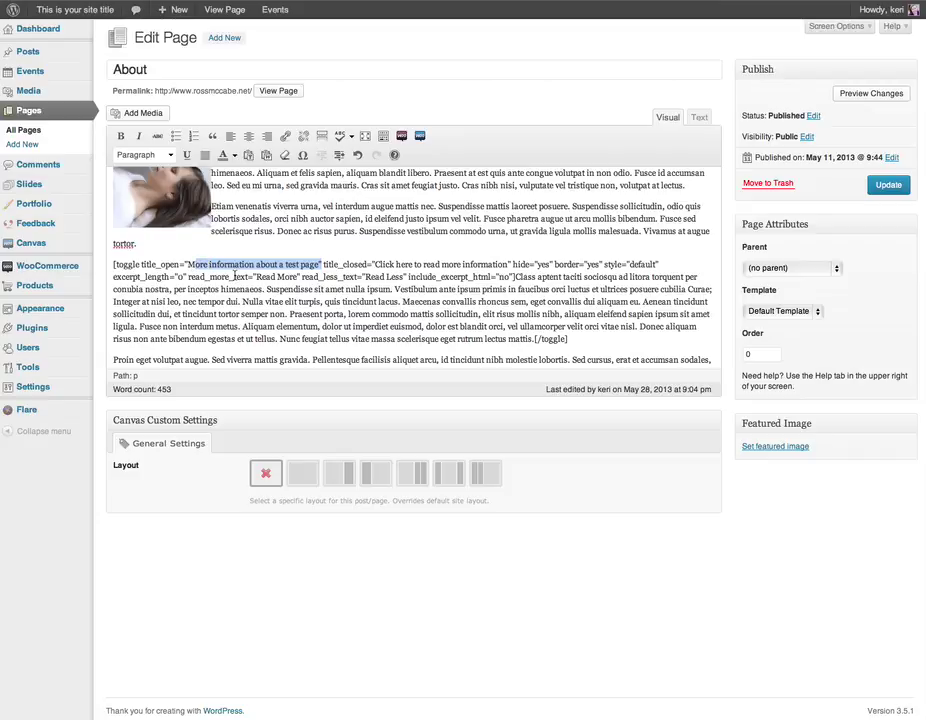
click(234, 276)
click(888, 185)
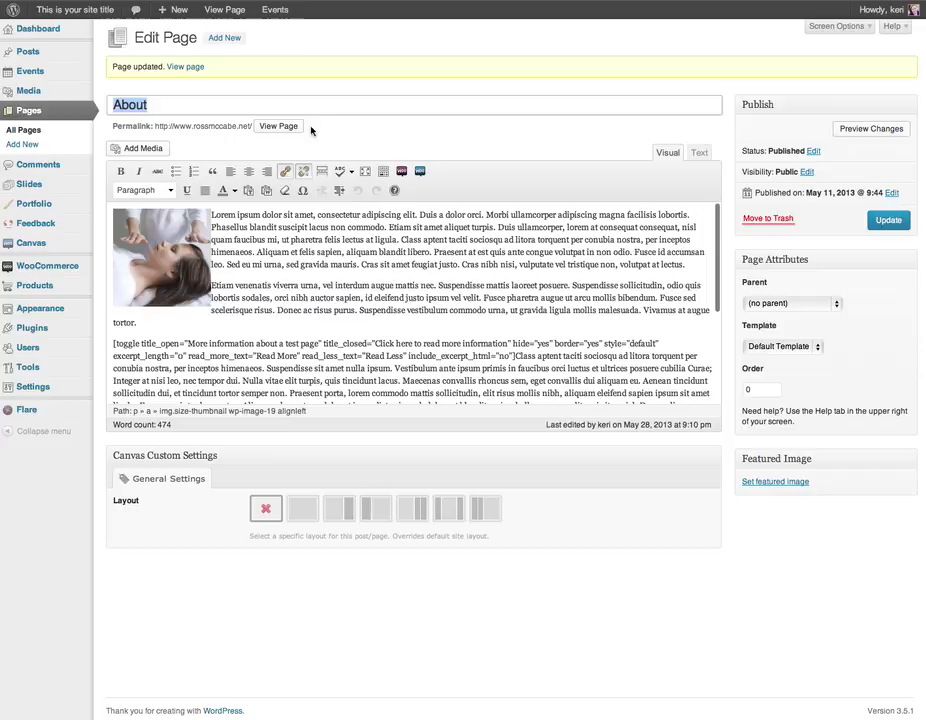
Step: View the live About page and expand then collapse the new 'Click here to read more information' toggle
click(224, 9)
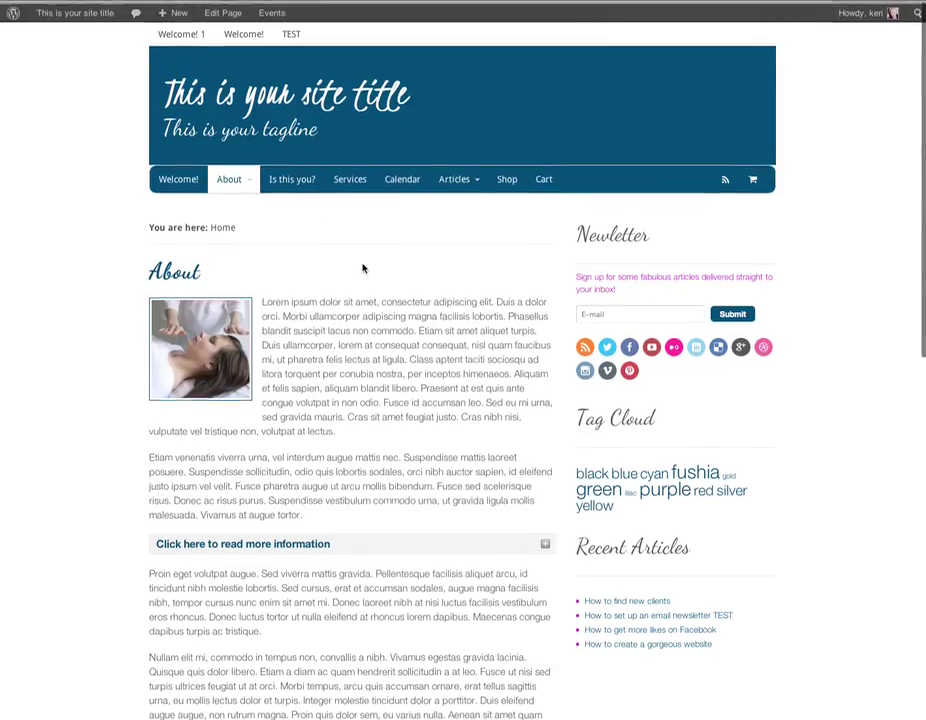
scroll(363, 268, down, 3)
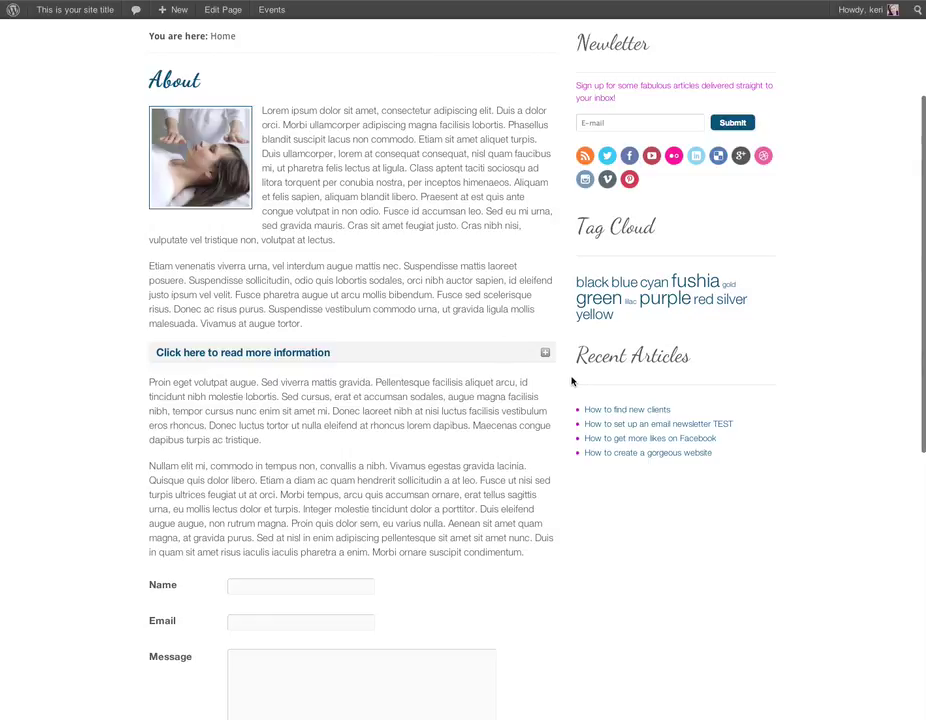
click(545, 354)
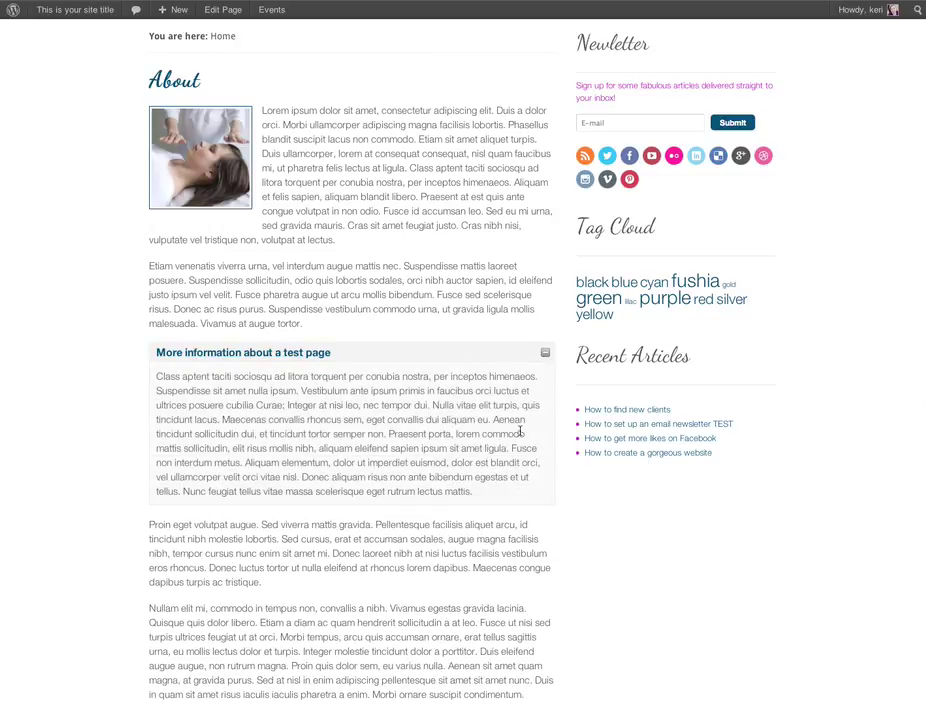
click(545, 354)
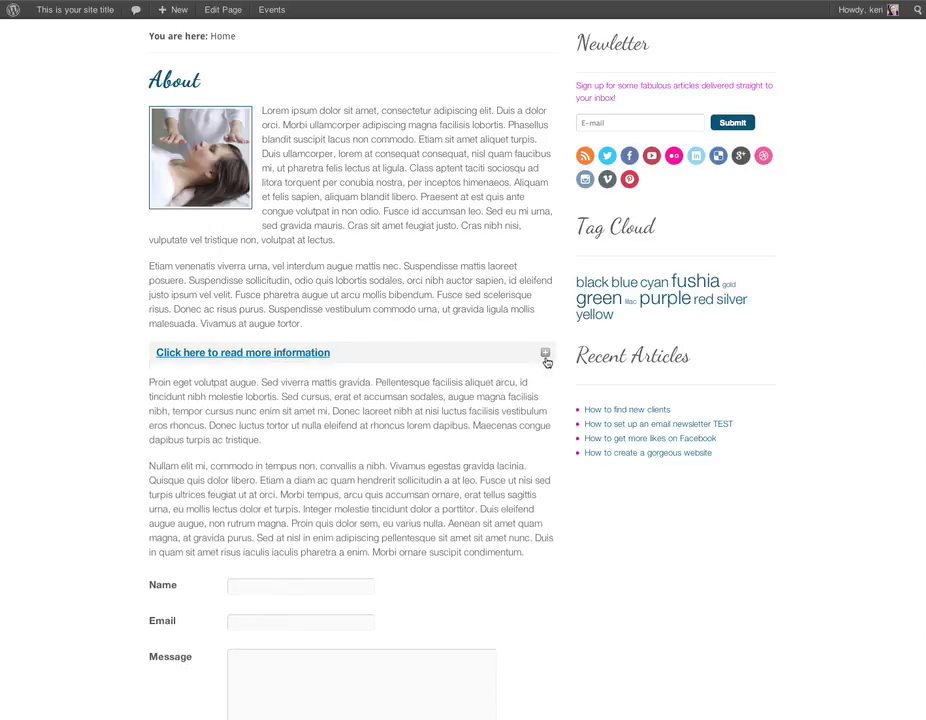